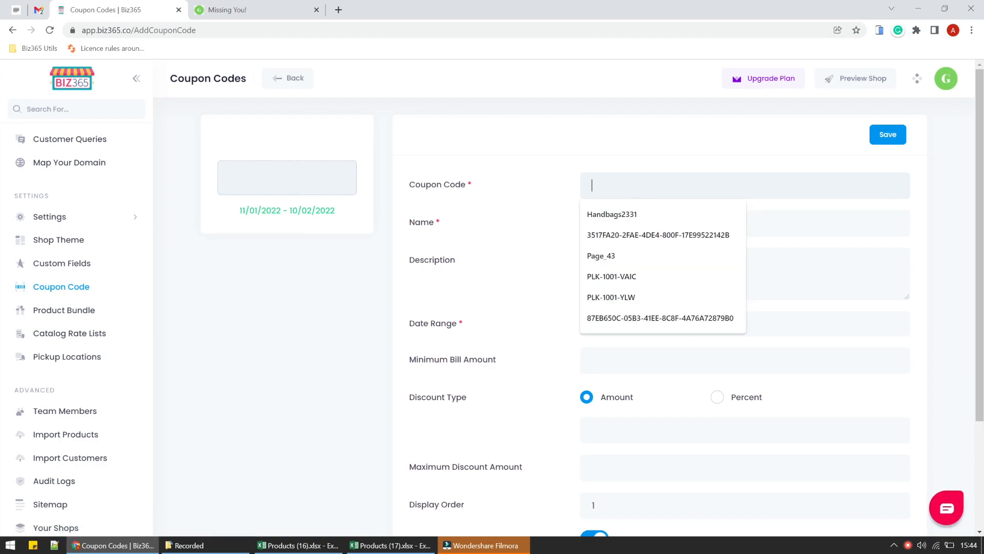
Step: Enter 50OFF as the coupon code and "Rs 50 Off On All Orders" as the coupon name
type("50OFF")
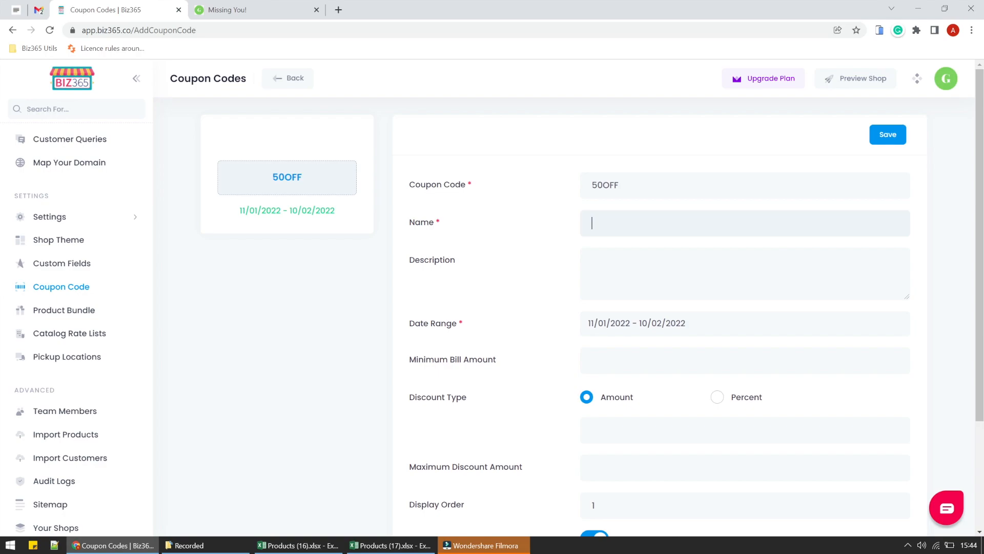
type("Rs ")
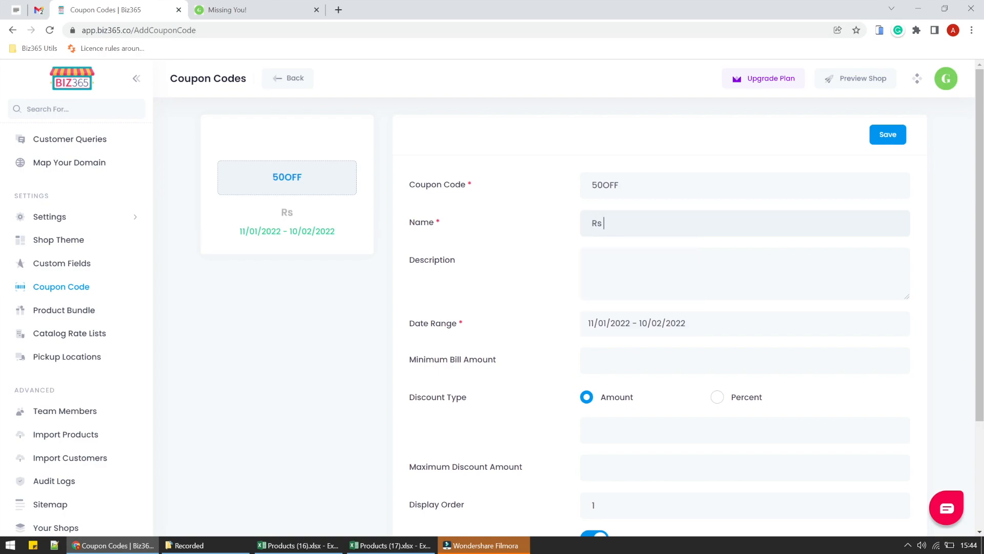
type("50 Off On All Orders")
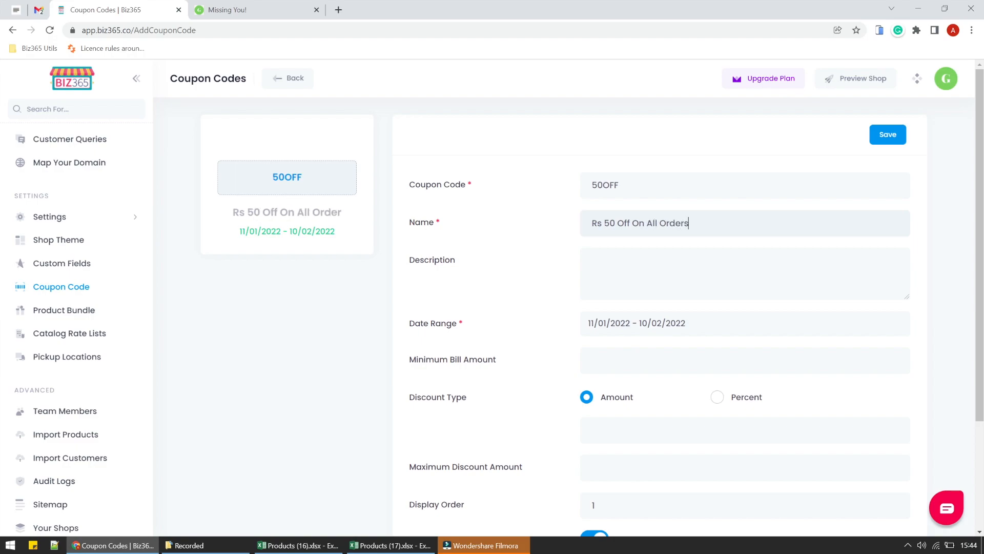
Step: Copy the coupon name "Rs 50 Off On All Orders" into the description
left_click(592, 261)
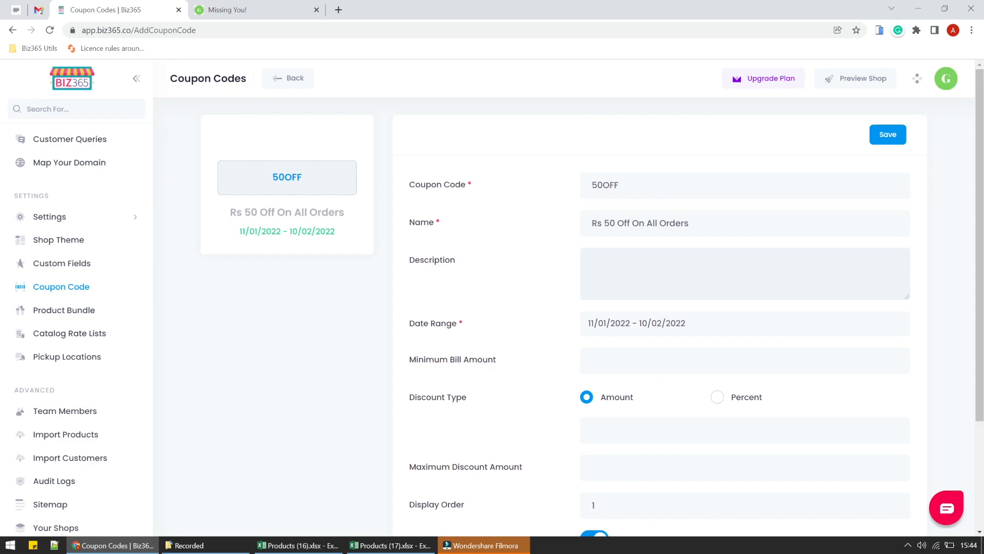
left_click_drag(705, 223, 487, 221)
key("ctrl+c")
left_click(629, 281)
key("ctrl+v")
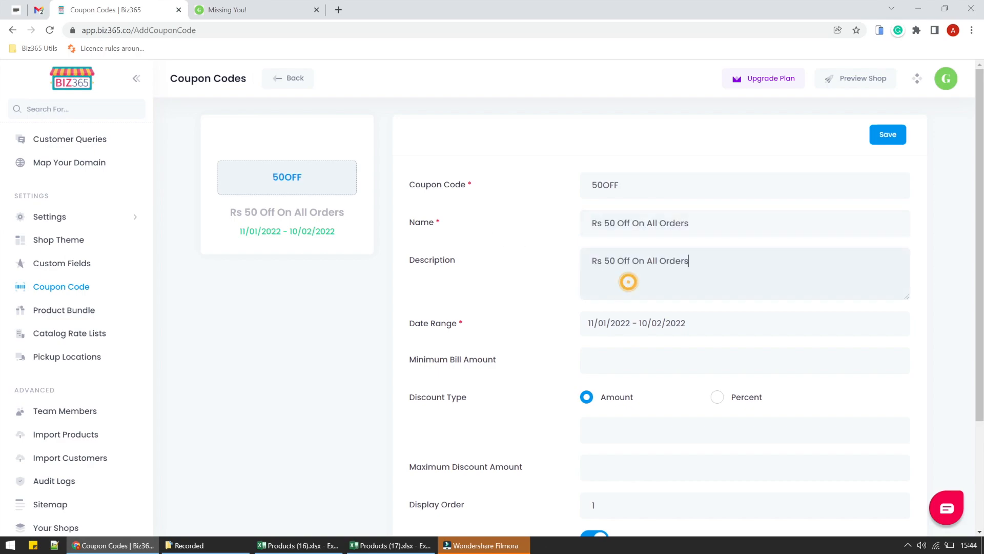
Step: Set the coupon's date range to 08/01/2022 - 10/02/2022
left_click(606, 323)
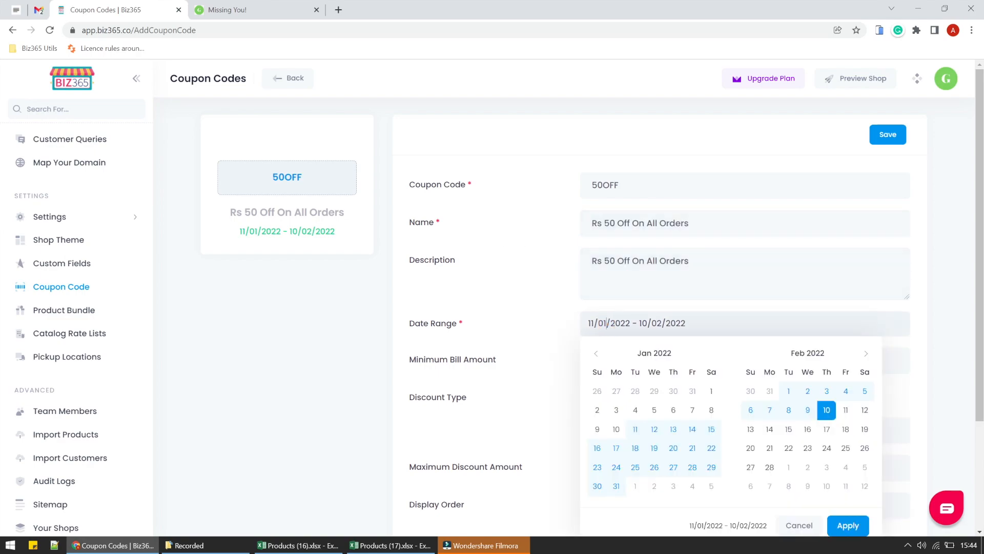
left_click(710, 412)
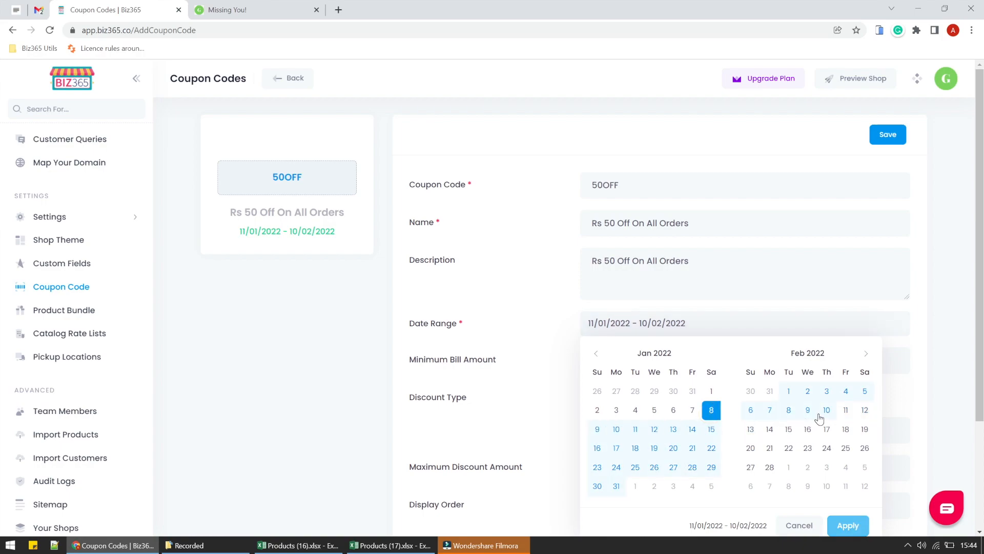
left_click(822, 412)
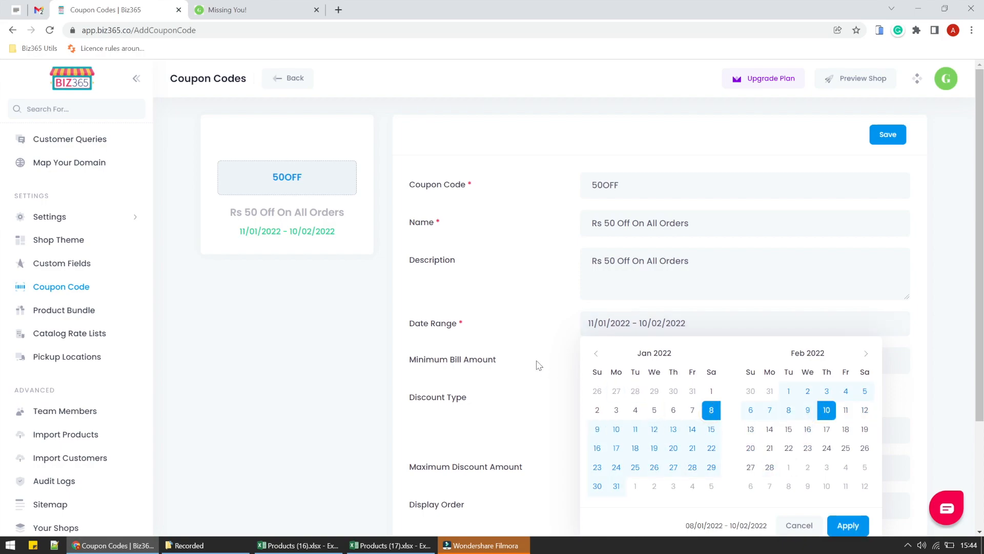
left_click(538, 365)
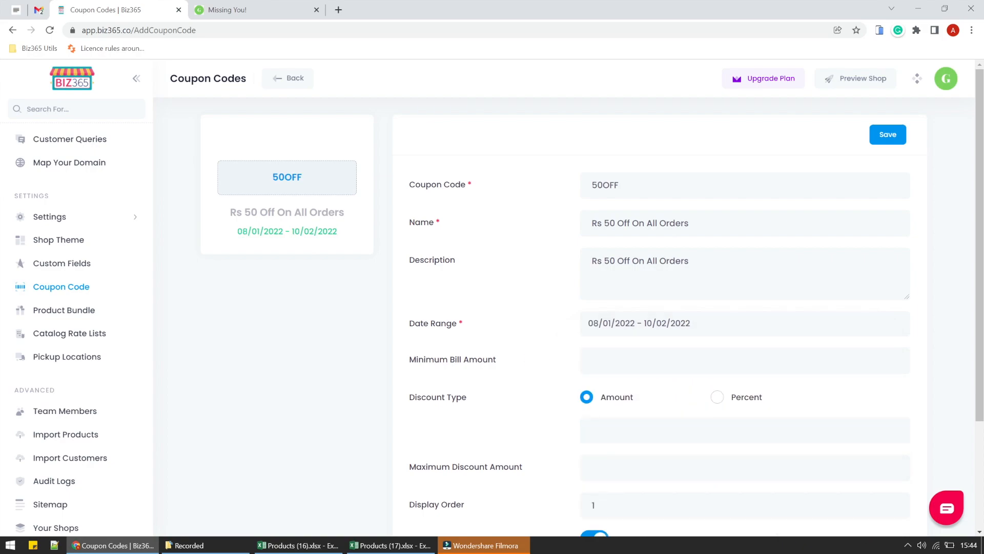
Step: Set the minimum bill amount to 1000 and the fixed discount amount to 50
left_click(598, 365)
type("50")
left_click(514, 438)
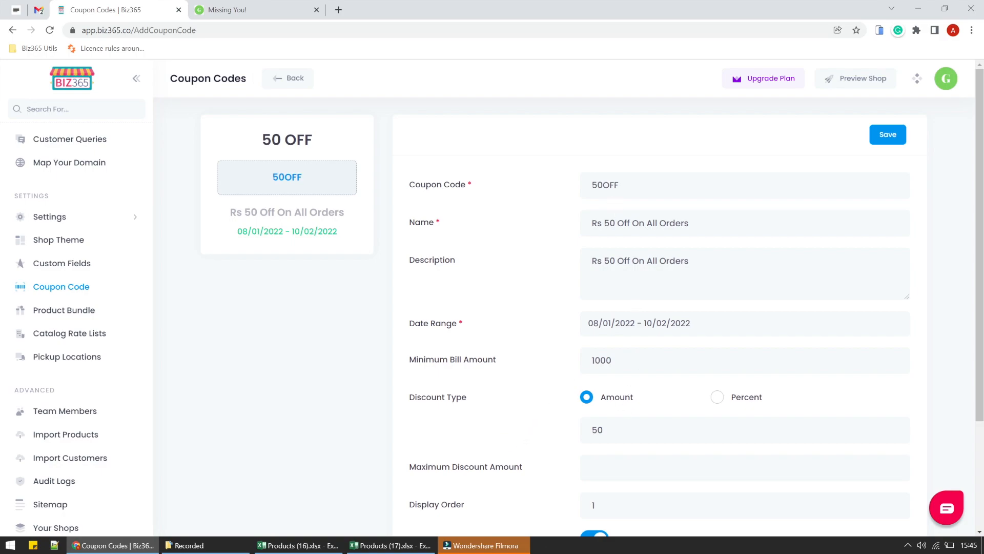
Step: Change the discount type to Percent with a value of 50 and set the maximum discount amount to 1000
left_click(717, 397)
left_click(678, 420)
type("5")
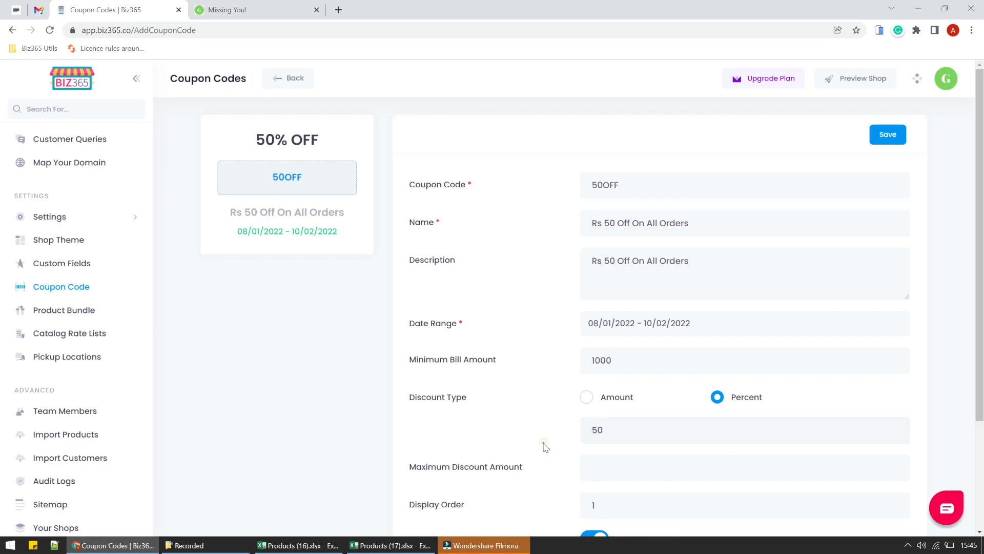
scroll(544, 447, "down", 3)
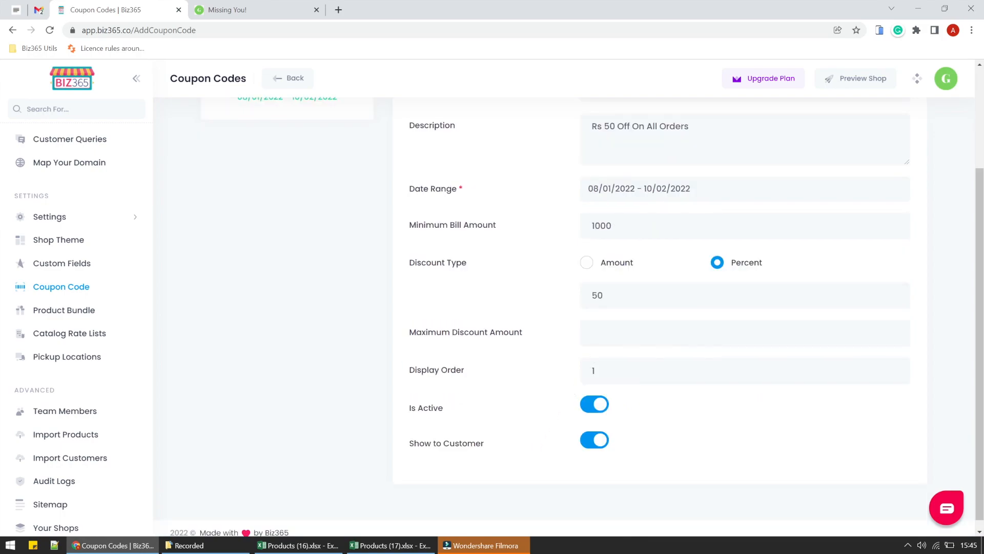
left_click(598, 334)
scroll(560, 374, "up", 3)
left_click(560, 374)
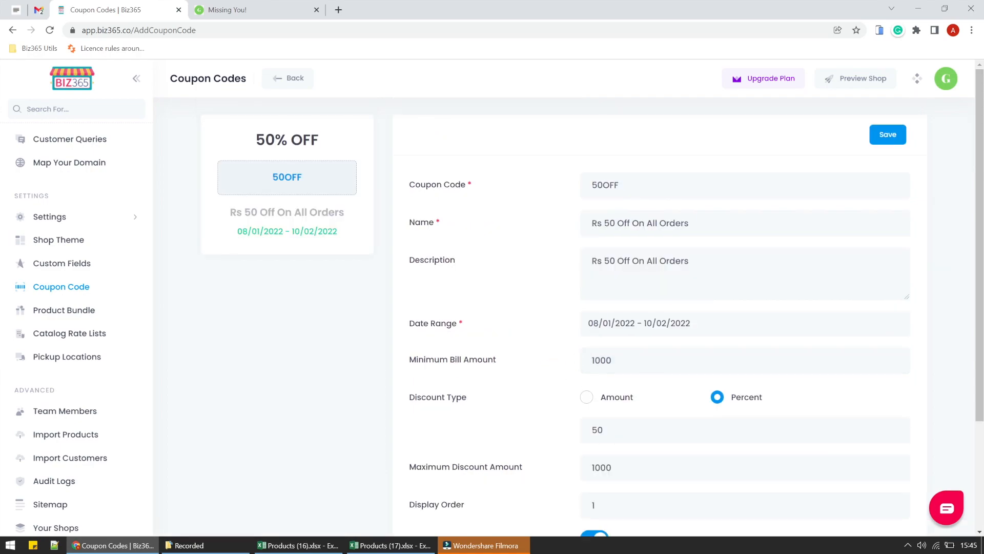
Step: Change the coupon name to "50% Off On All Orders"
double_click(592, 185)
double_click(600, 221)
key("BackSpace")
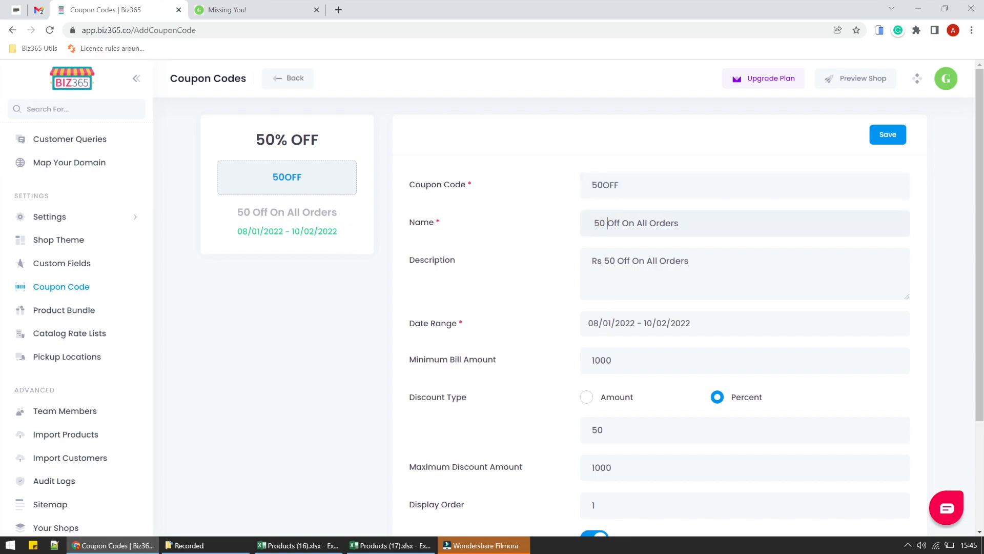
type("%")
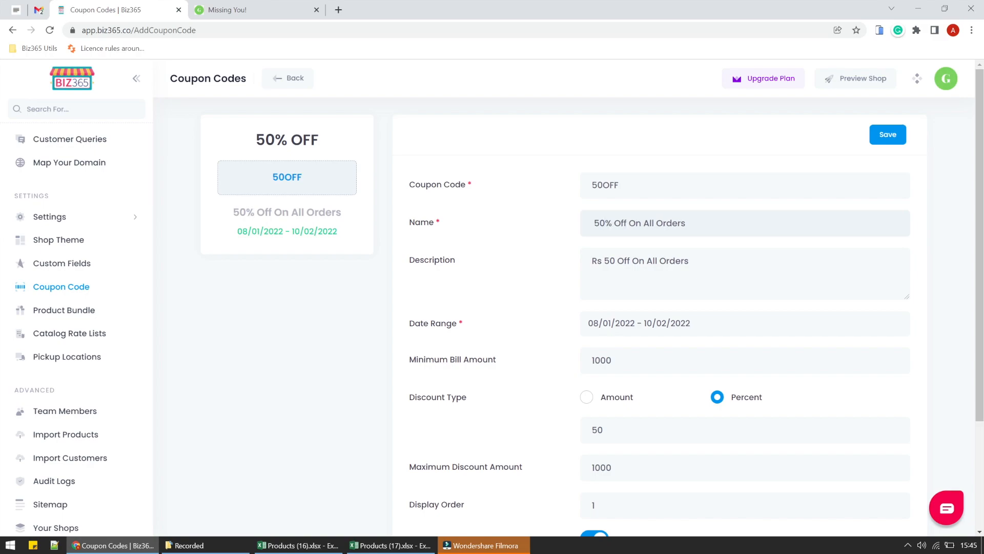
Step: Replace the description with the new coupon name and remove the leading space from the name
key("ctrl+a")
key("ctrl+c")
left_click(715, 254)
key("ctrl+a")
key("ctrl+v")
left_click(592, 223)
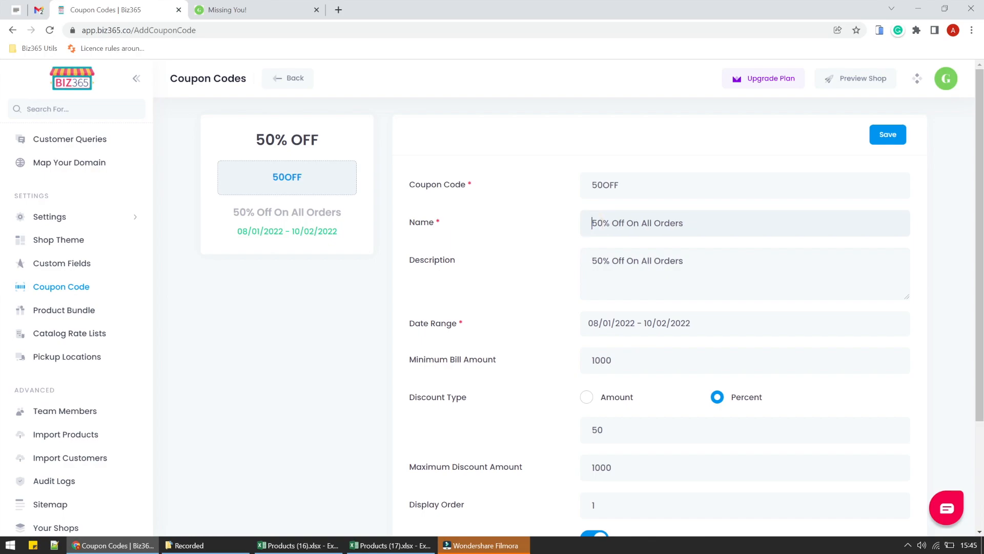
Step: Review the coupon's settings, save the 50OFF coupon and acknowledge the message
scroll(503, 334, "down", 3)
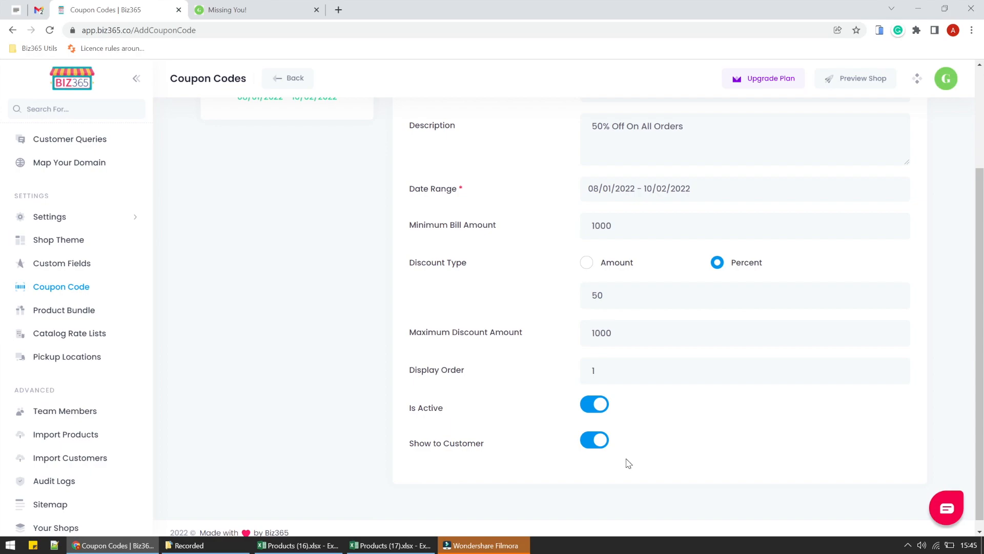
scroll(628, 463, "up", 3)
scroll(628, 463, "down", 3)
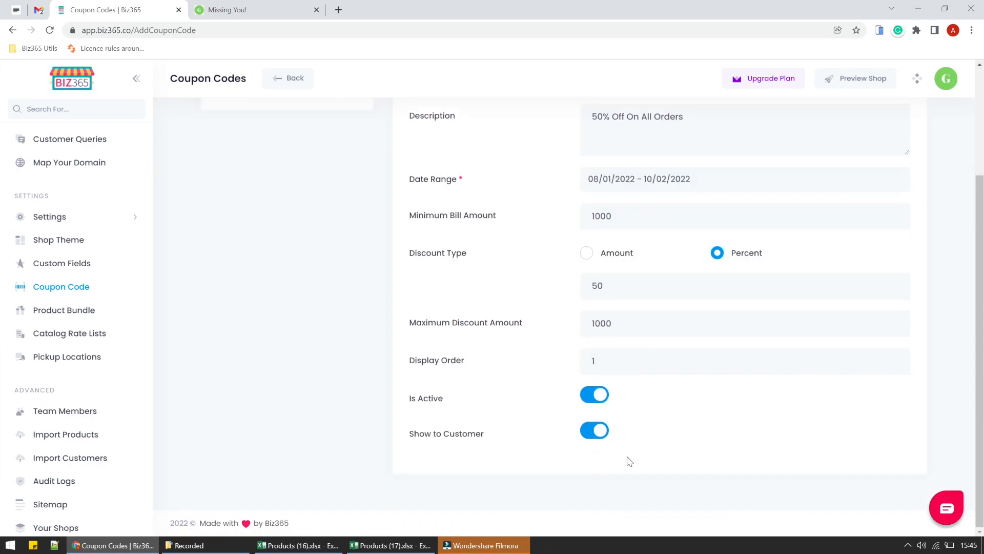
scroll(628, 463, "up", 3)
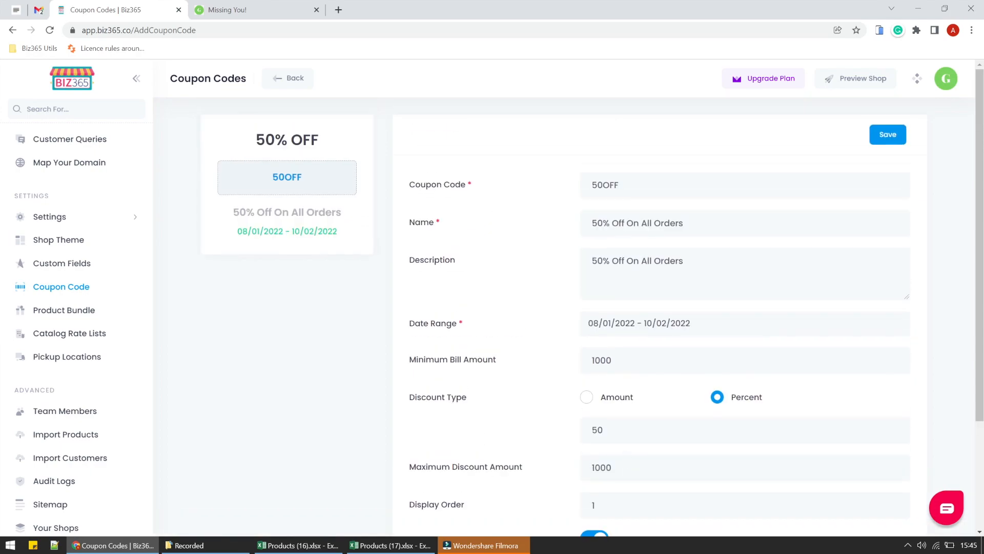
left_click(902, 135)
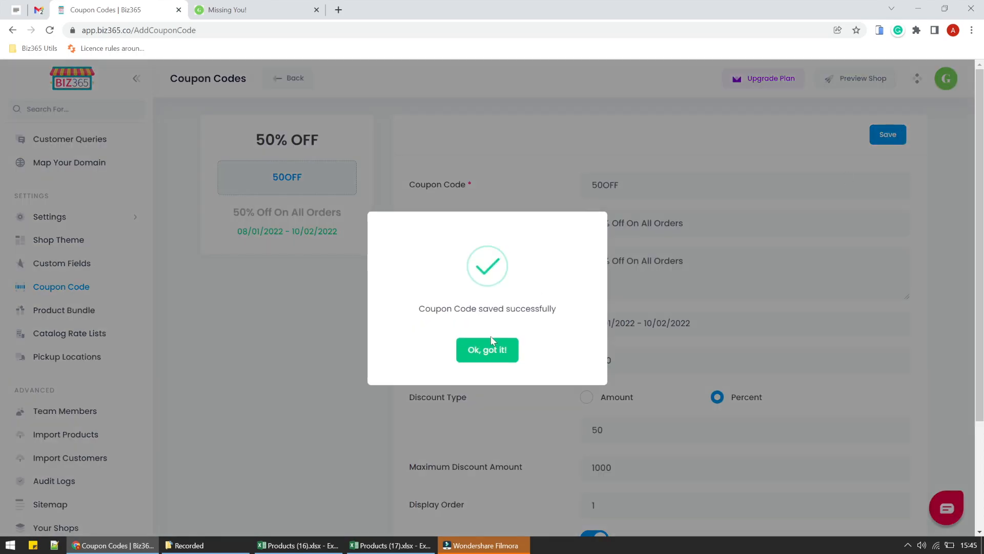
left_click(488, 347)
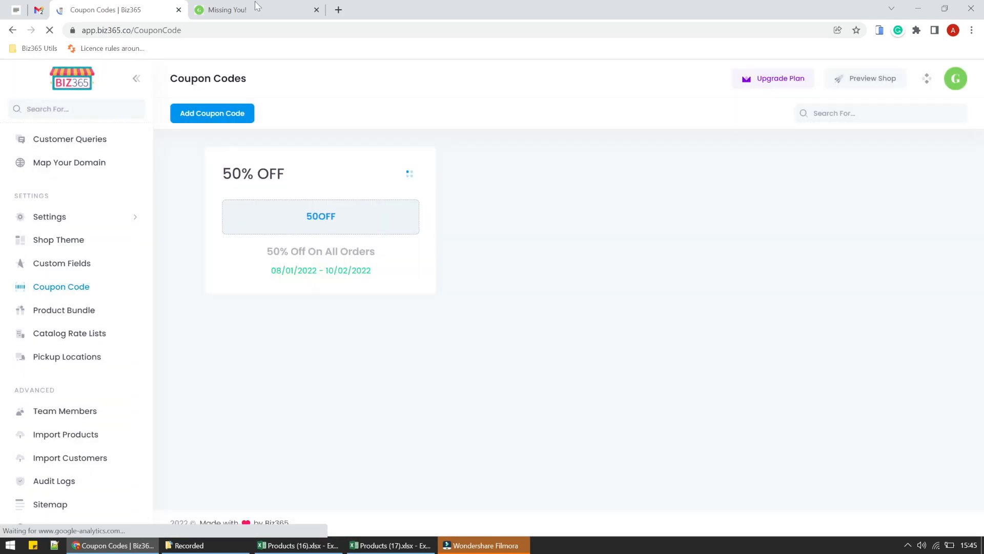
Step: Switch to the Greenberry Organics checkout page, reload it and apply 50OFF from the available coupons
left_click(257, 5)
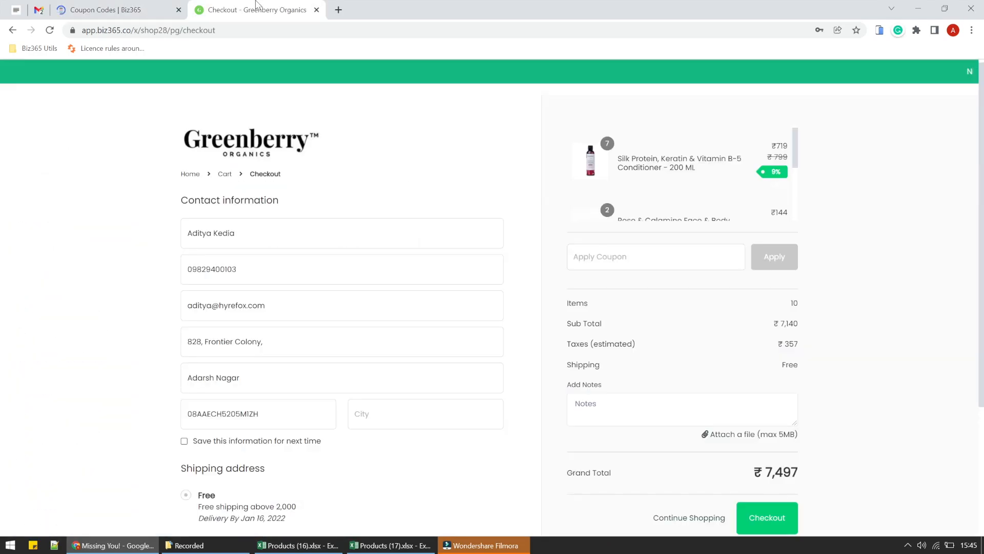
left_click(50, 30)
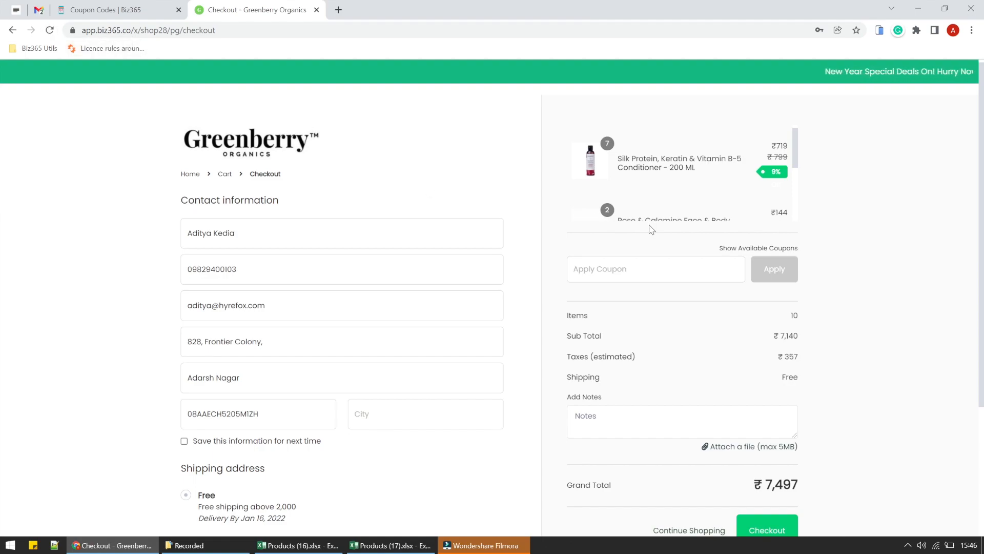
left_click(794, 250)
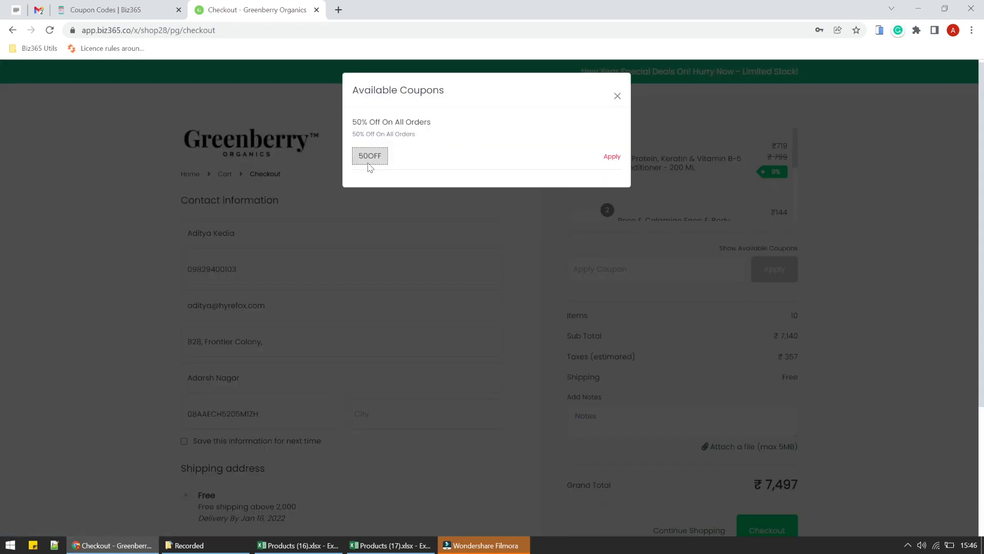
left_click(613, 157)
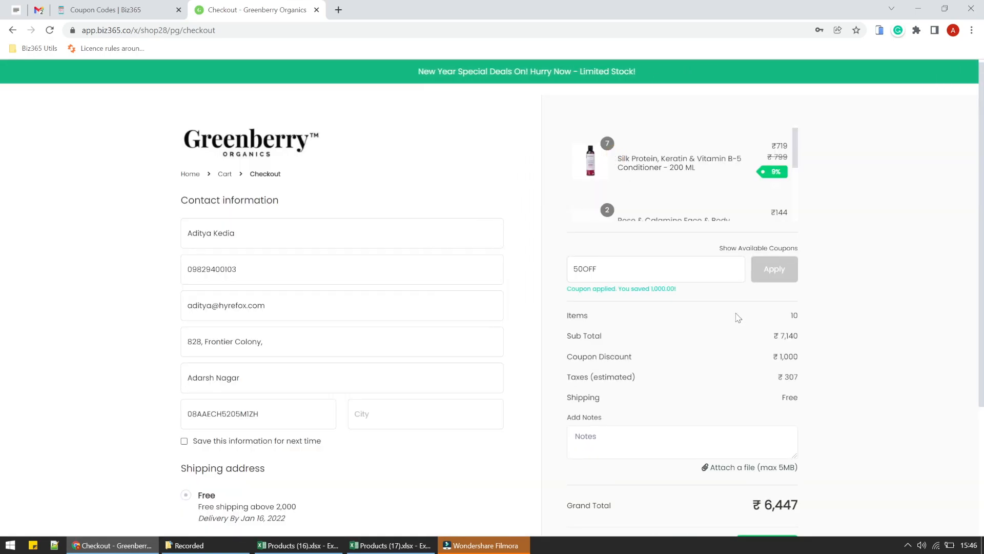
Step: Remove the applied 50OFF coupon from the order and reload the checkout page
double_click(584, 269)
key("BackSpace")
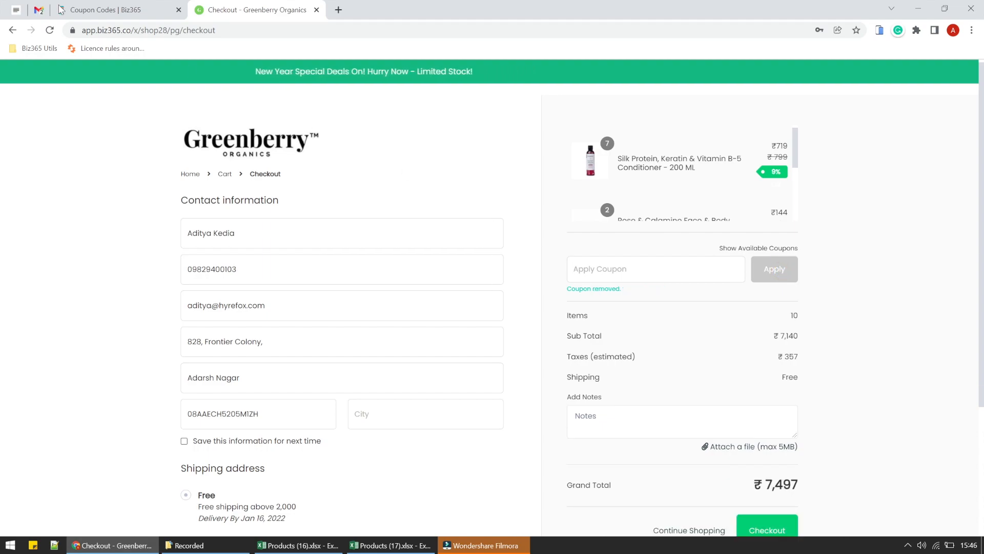
left_click(50, 31)
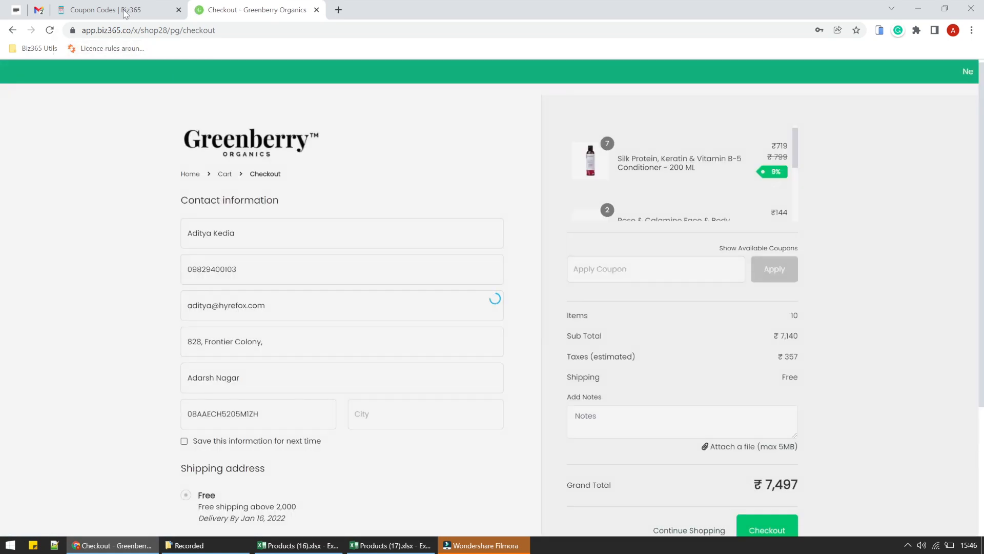
Step: Return to the Biz365 coupon list, edit the 50OFF coupon to turn off Show to Customer, and save it
left_click(128, 10)
left_click(409, 179)
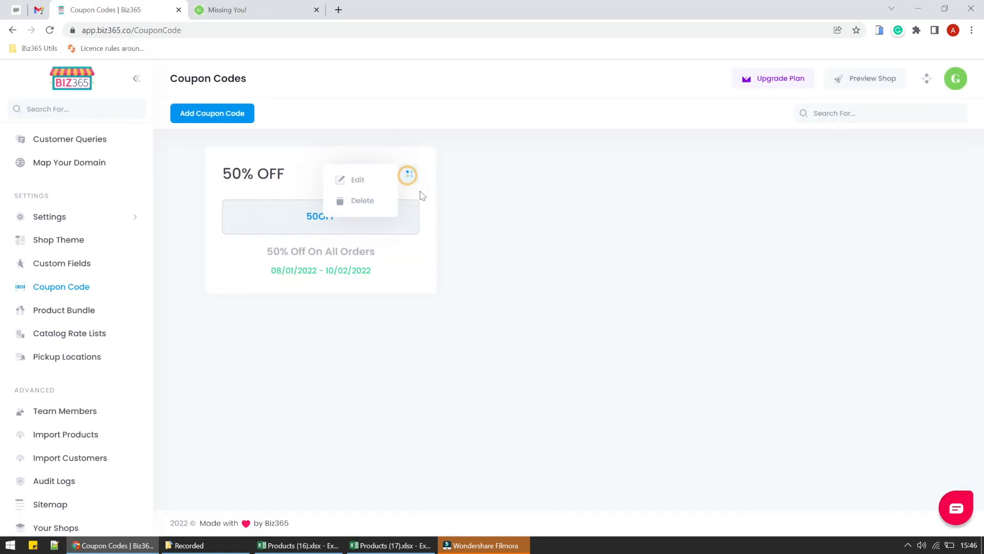
left_click(356, 178)
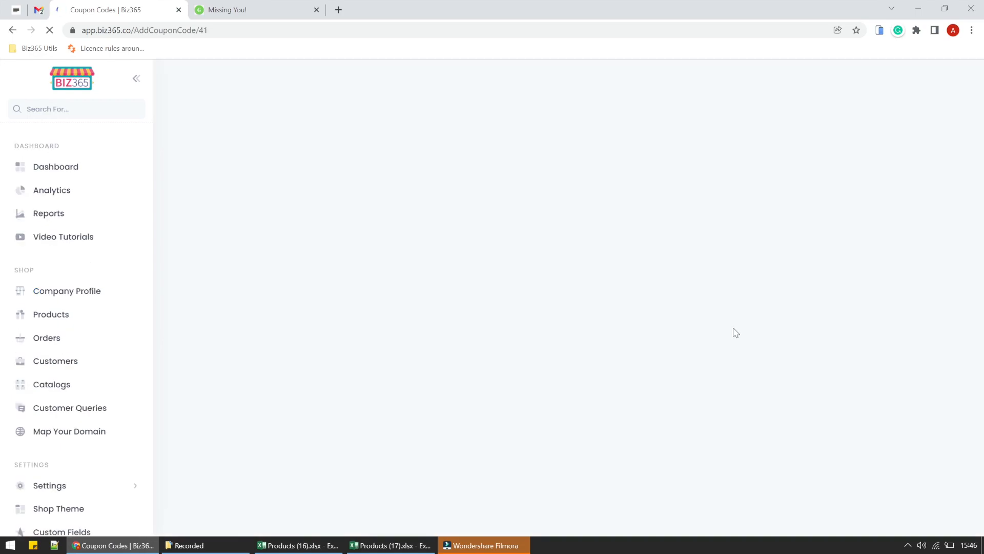
scroll(731, 331, "down", 3)
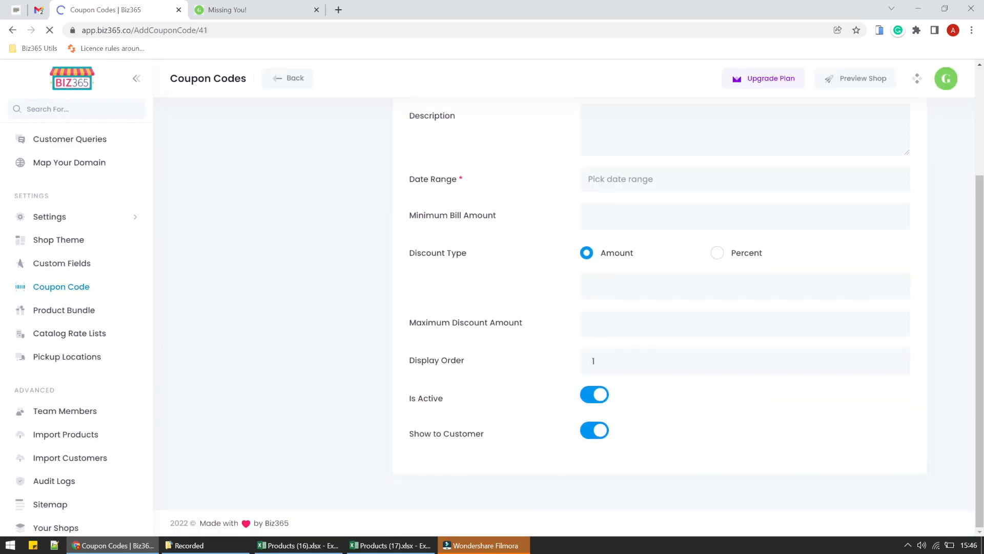
left_click(593, 434)
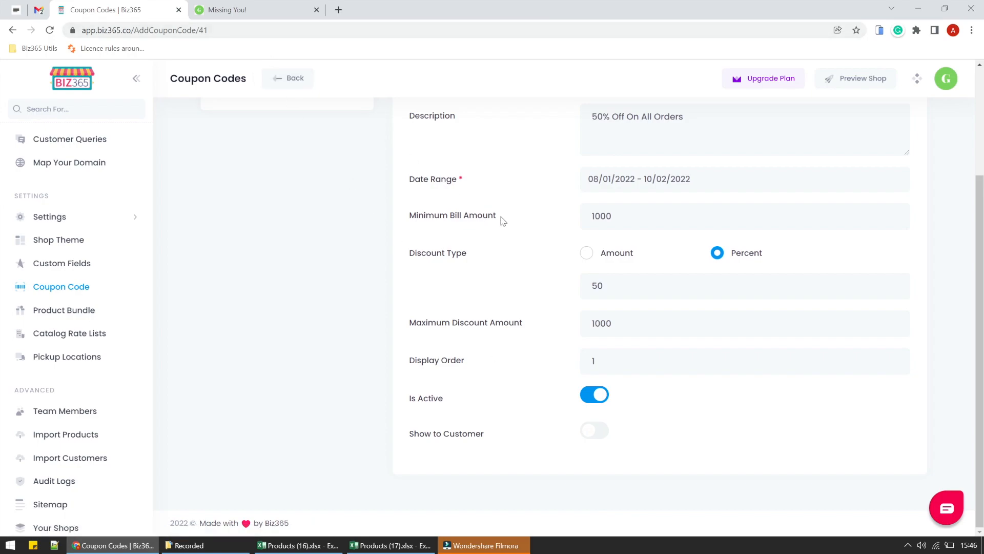
scroll(615, 205, "up", 3)
left_click(892, 133)
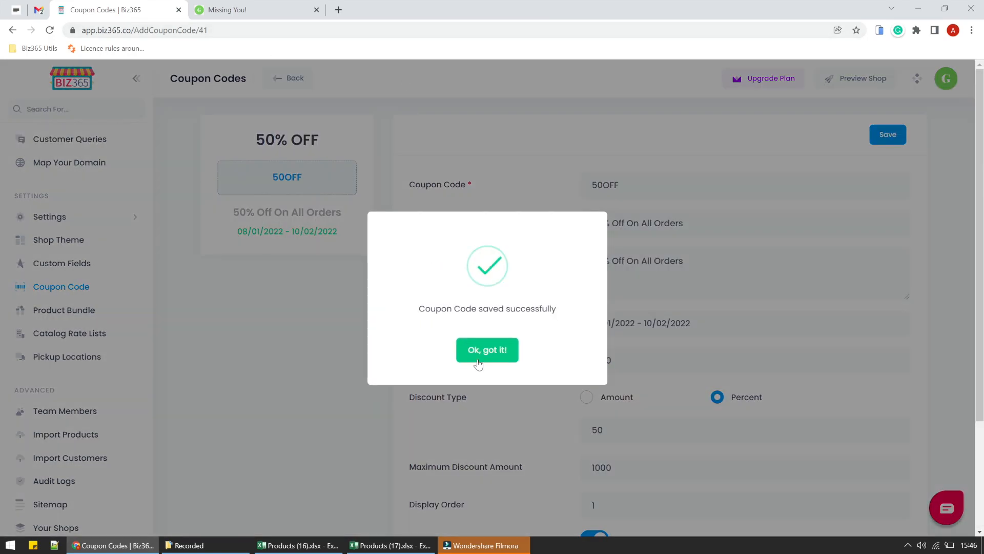
left_click(487, 349)
Step: Switch to the Greenberry Organics checkout page, reload it, and manually enter and apply the coupon code 50OFF
left_click(289, 13)
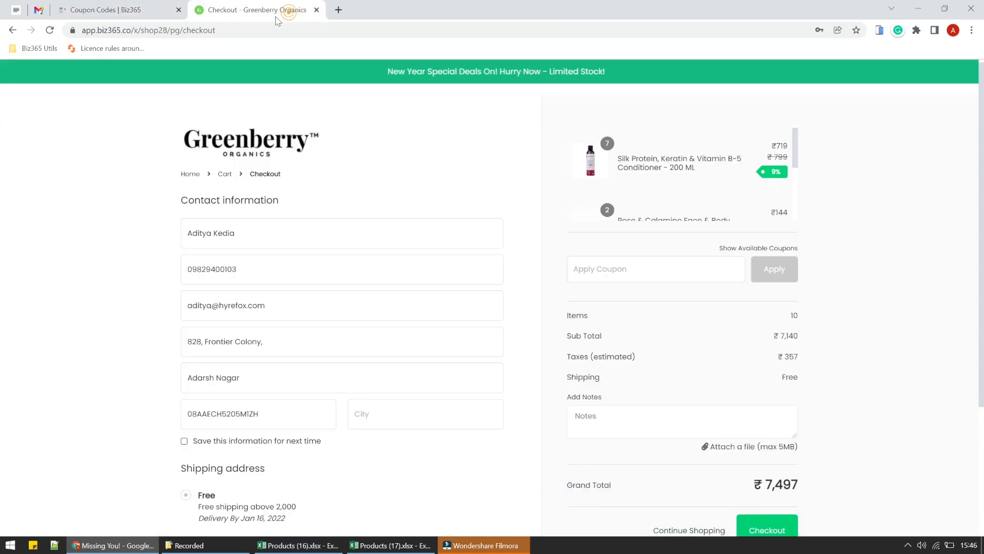
left_click(50, 30)
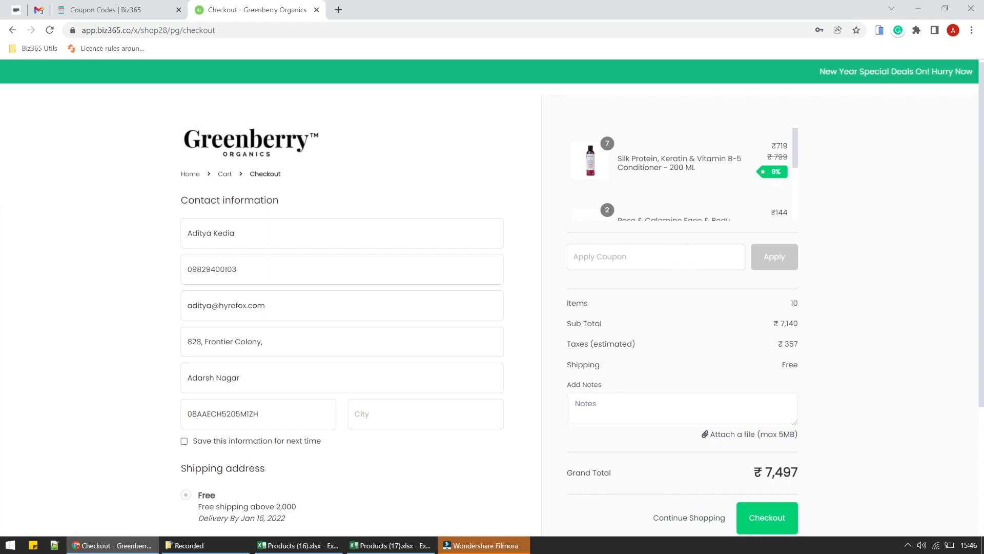
type("O")
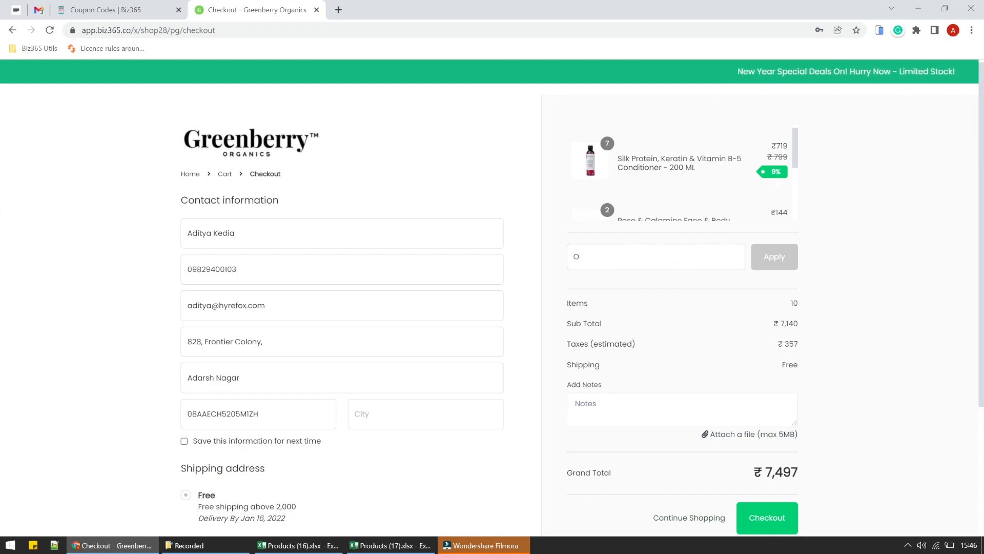
key("BackSpace")
type("50")
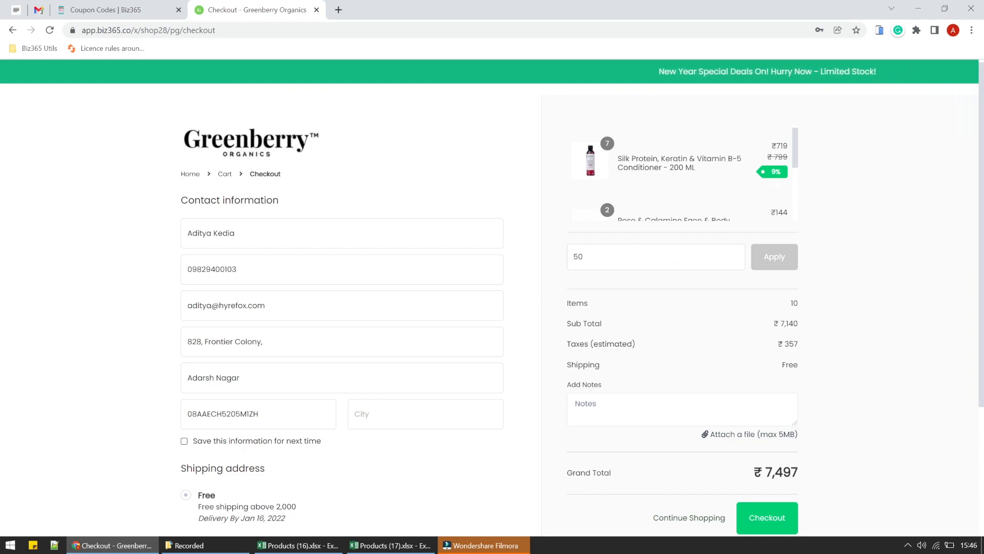
type("OFF")
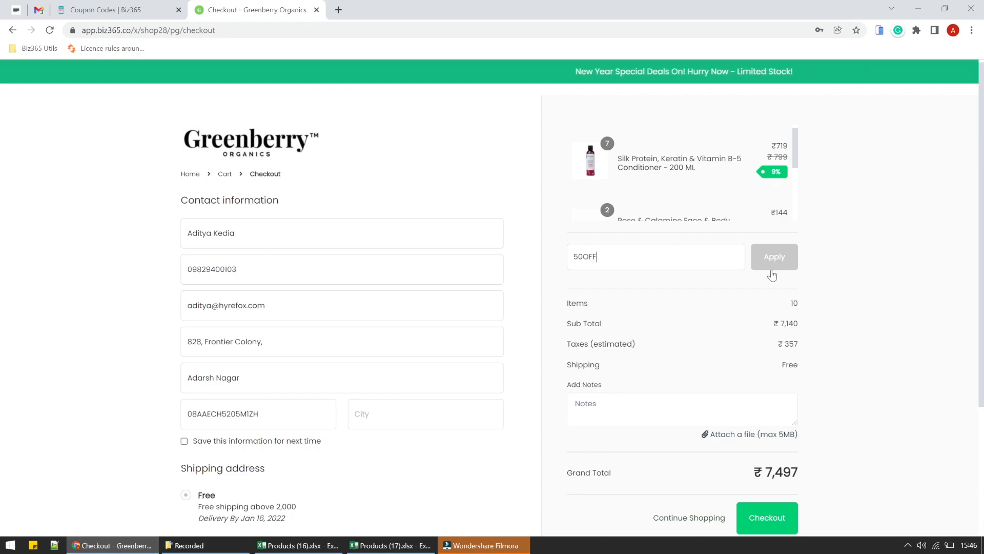
left_click(772, 273)
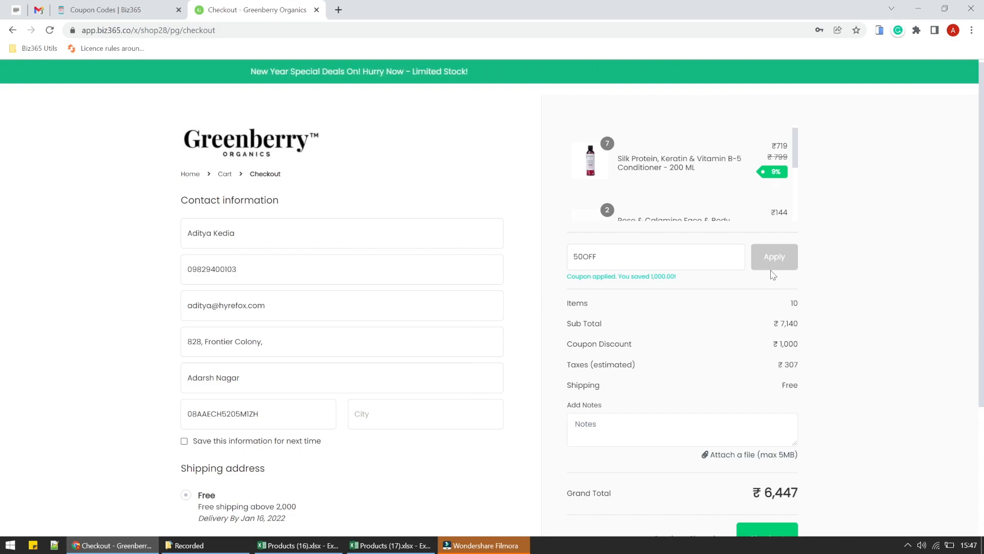
left_click(84, 14)
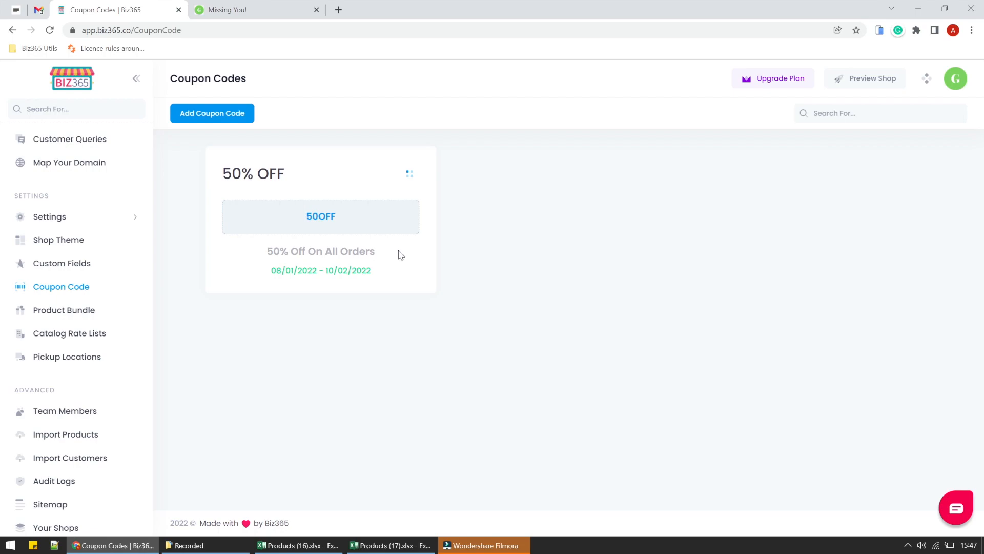
left_click(907, 545)
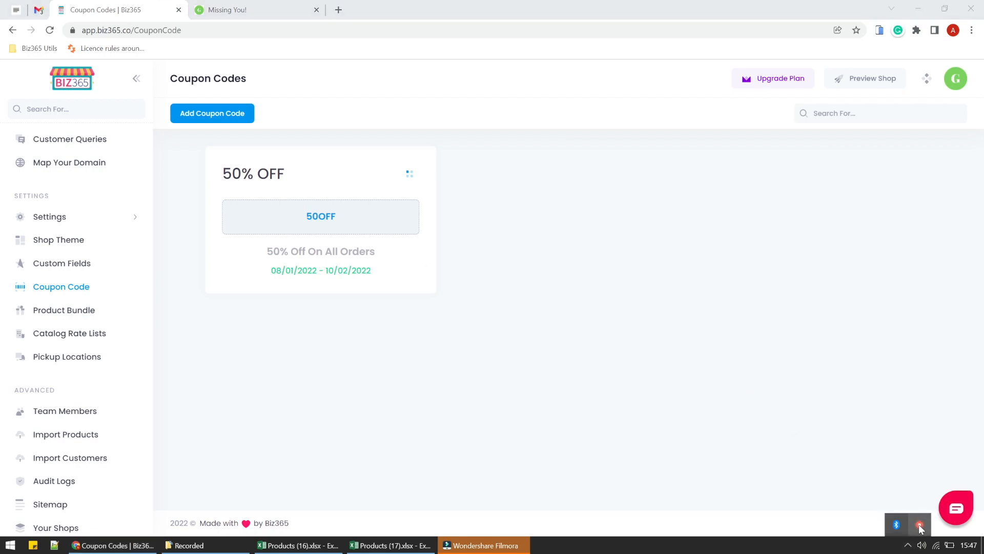
left_click(919, 525)
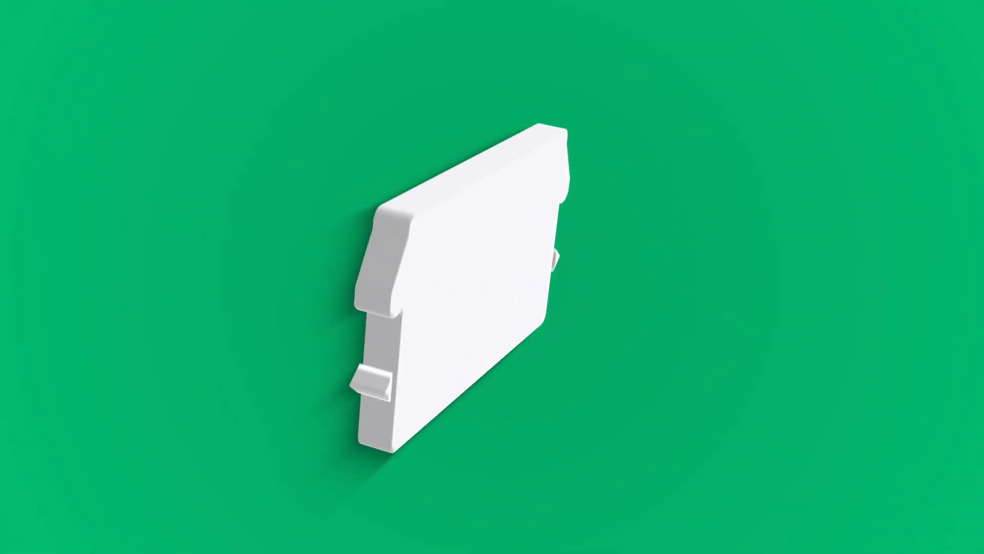